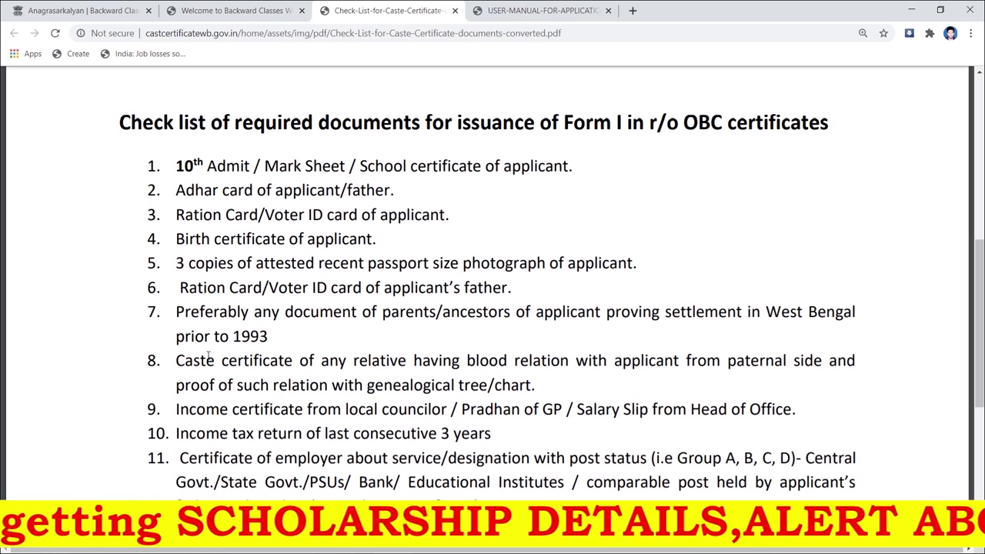
Step: Return from the document checklist to the Backward Classes Welfare Department homepage and open the login for existing applicants
scroll(208, 355, up, 10)
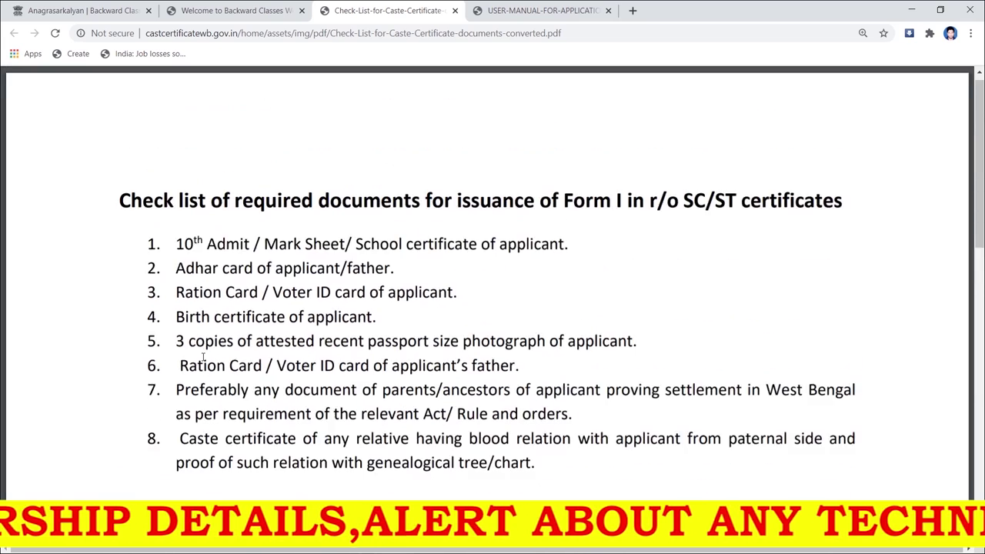
click(235, 10)
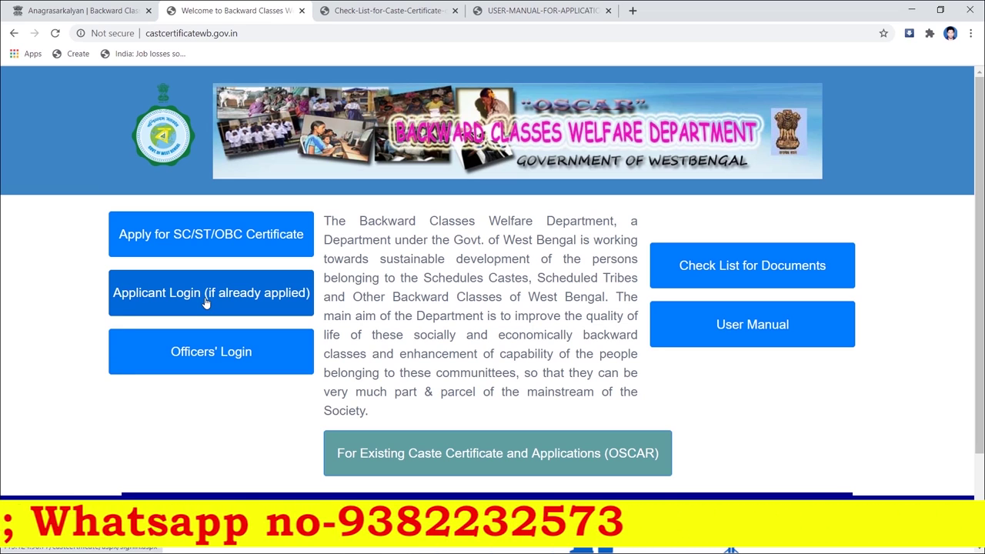
click(206, 302)
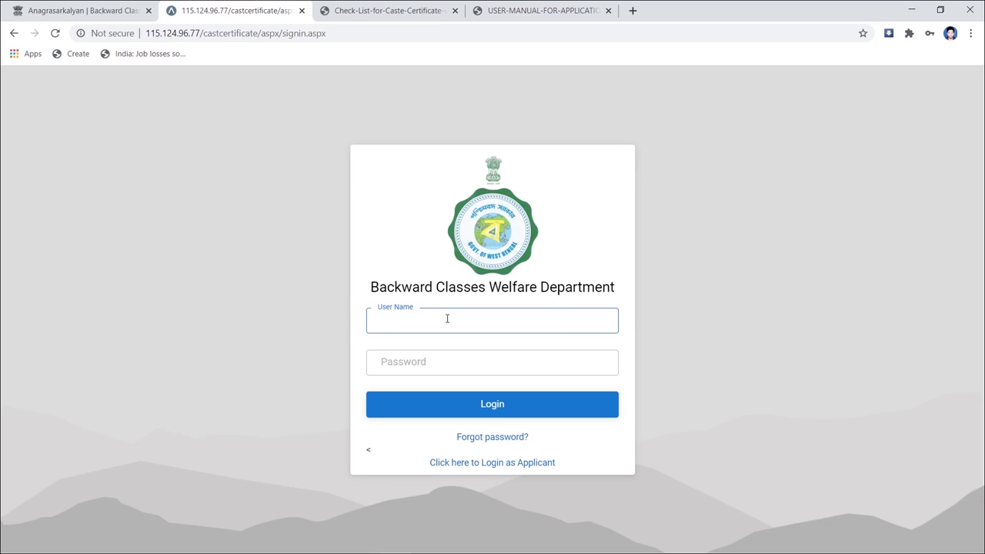
Step: Fill in the saved user name and account password, visit the Forgot Password page, and return to the sign-in page
click(411, 323)
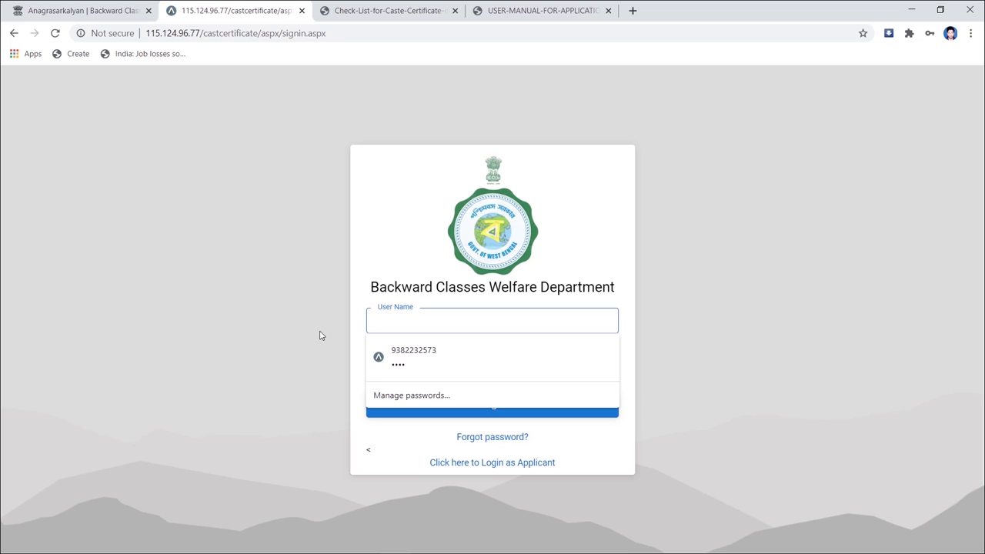
click(417, 362)
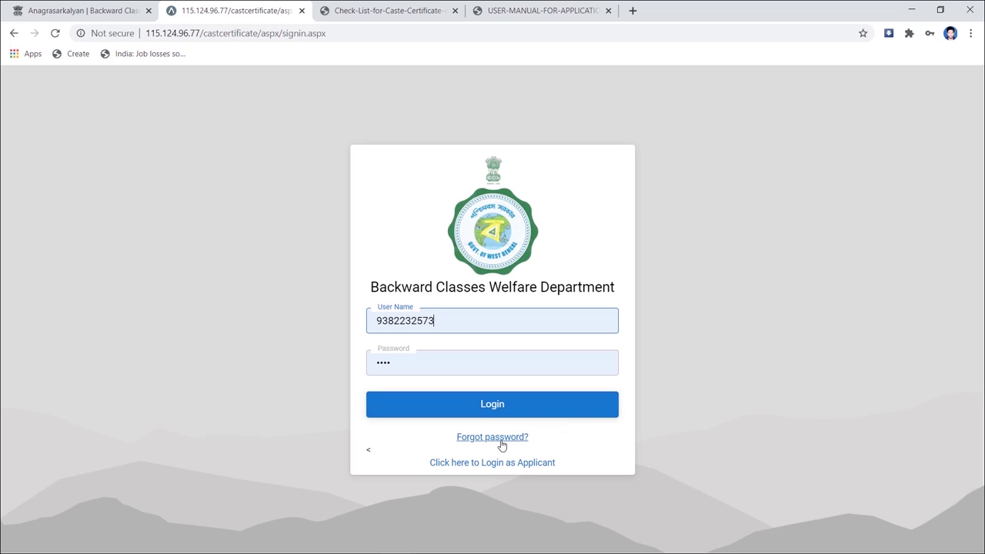
click(512, 438)
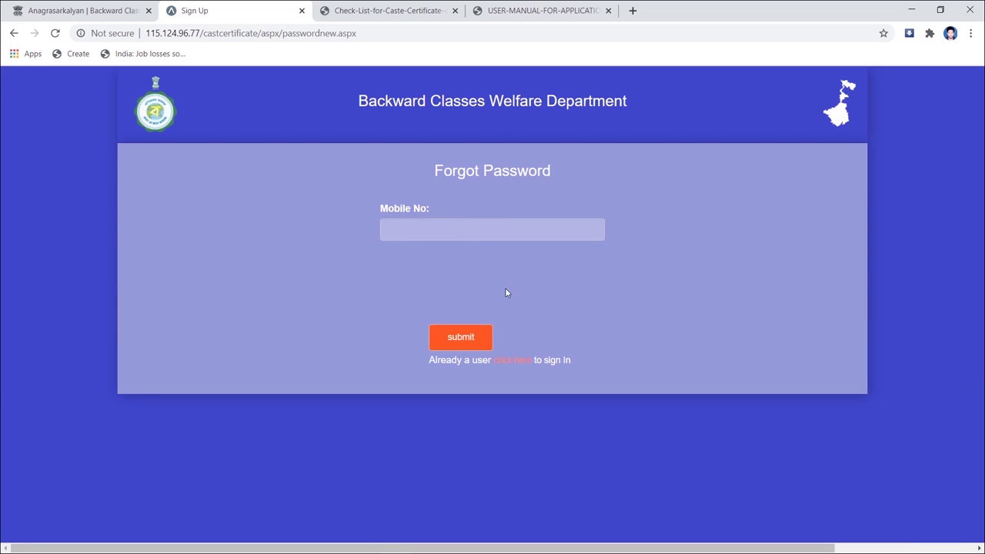
click(13, 34)
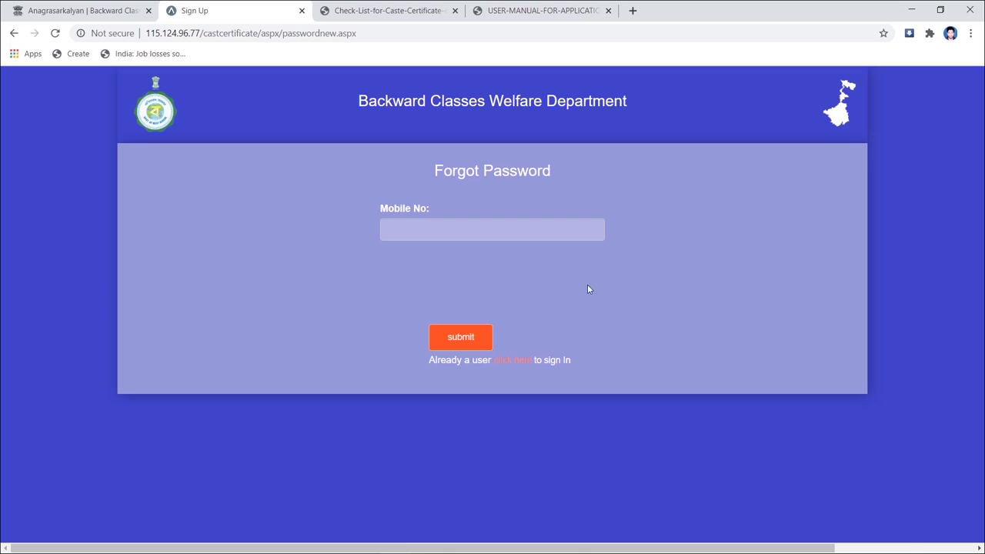
click(527, 361)
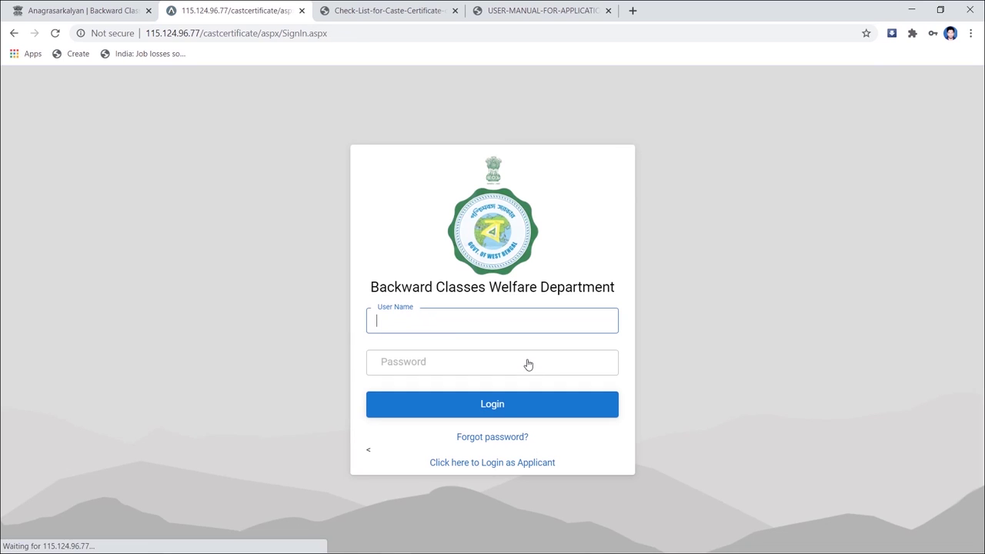
Step: Sign in with the applicant's saved user name and account password
click(403, 324)
click(424, 374)
click(493, 406)
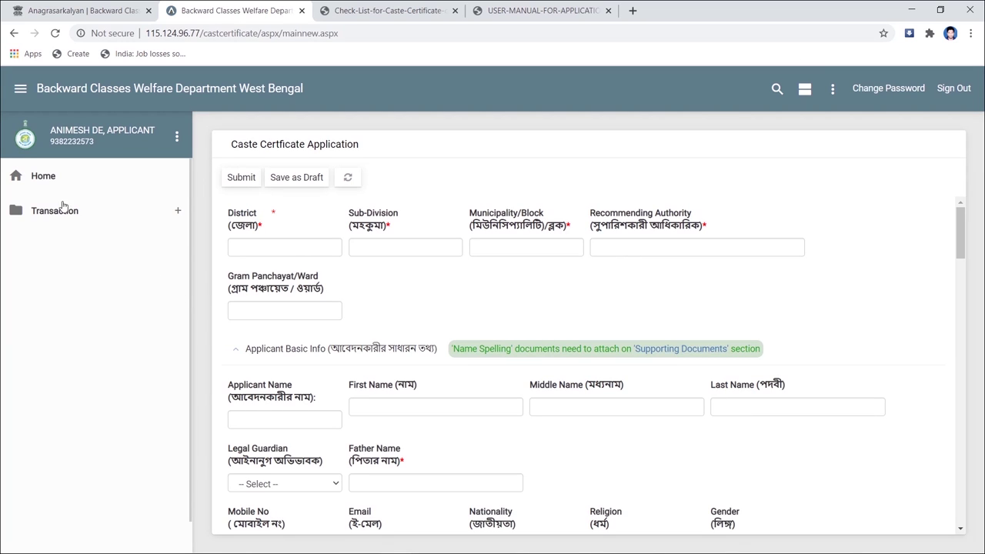
Step: In the caste certificate application, set district West Midnapore, sub-division Kharagpur, municipality/block BLOCK and recommending authority Dantan-I
click(44, 178)
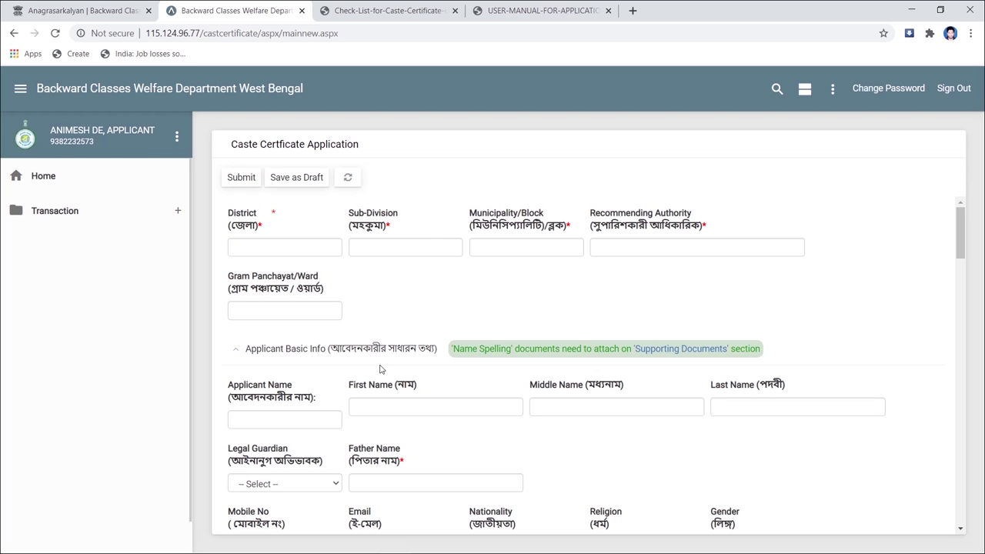
scroll(600, 480, down, 10)
scroll(601, 480, up, 10)
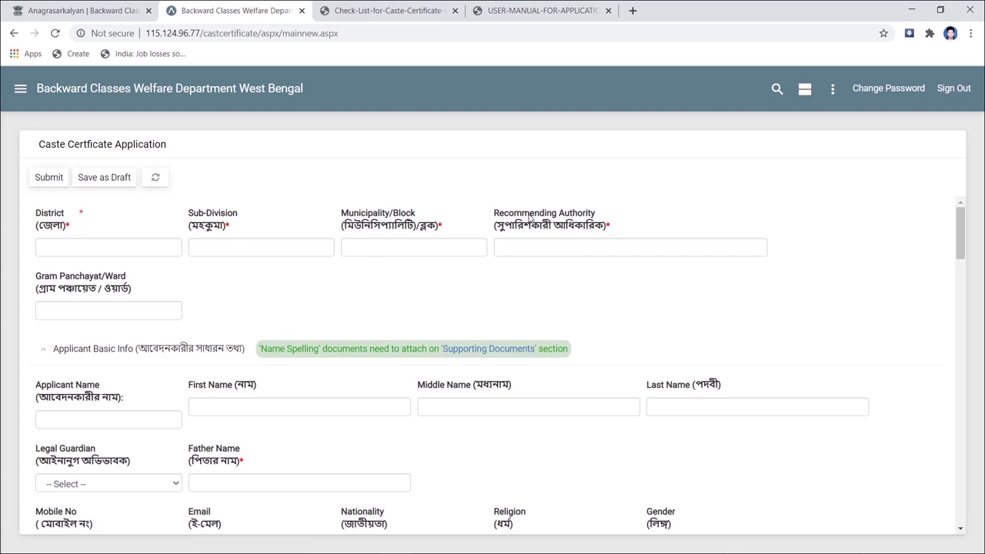
click(605, 274)
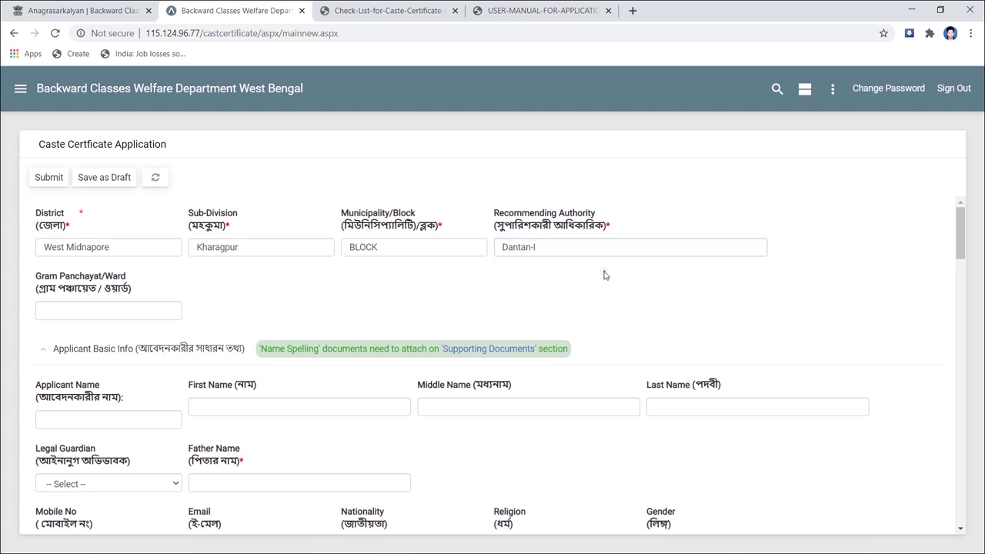
Step: Examine the Applicant Basic Info section, including the legal guardian choices and the photo and signature upload areas
scroll(408, 282, down, 1)
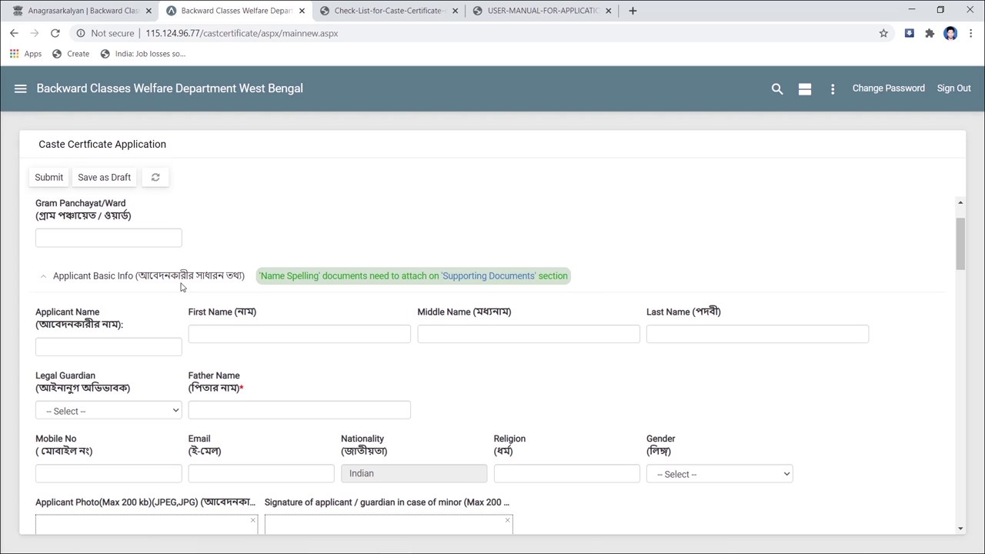
scroll(181, 287, down, 1)
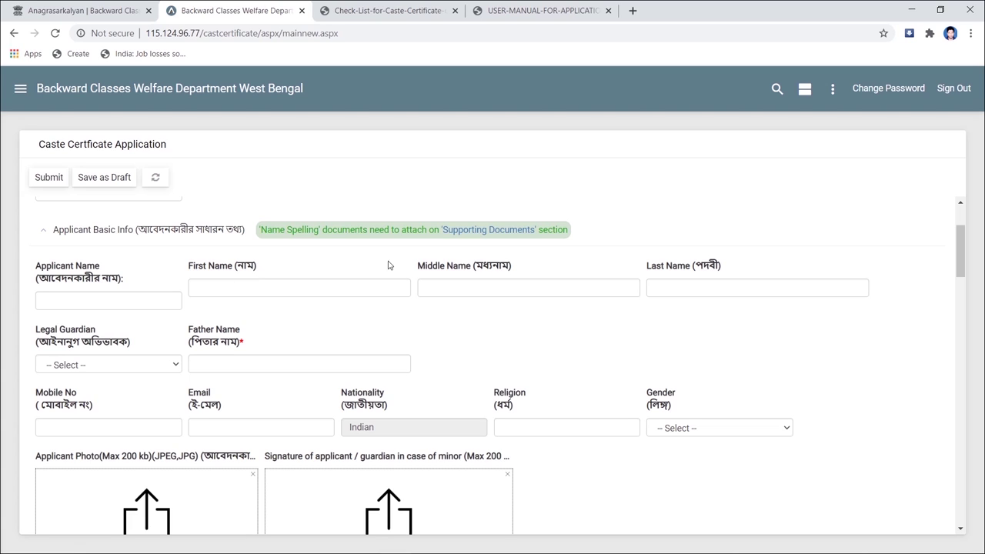
scroll(695, 289, down, 1)
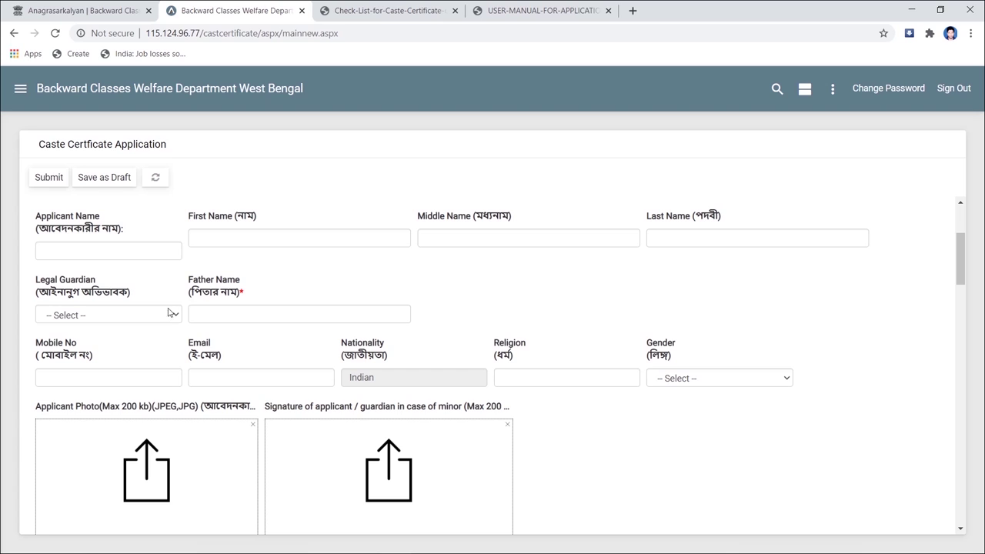
click(175, 315)
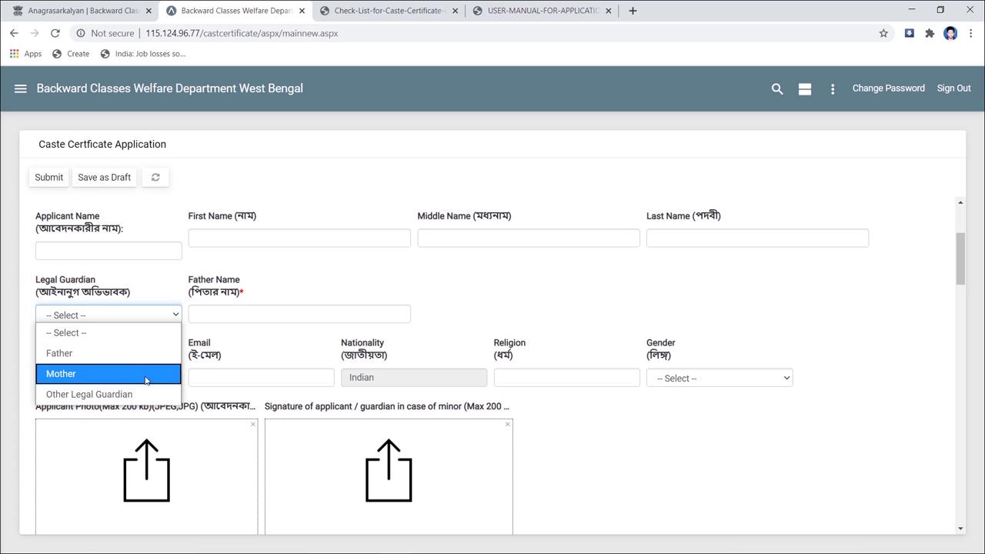
click(264, 333)
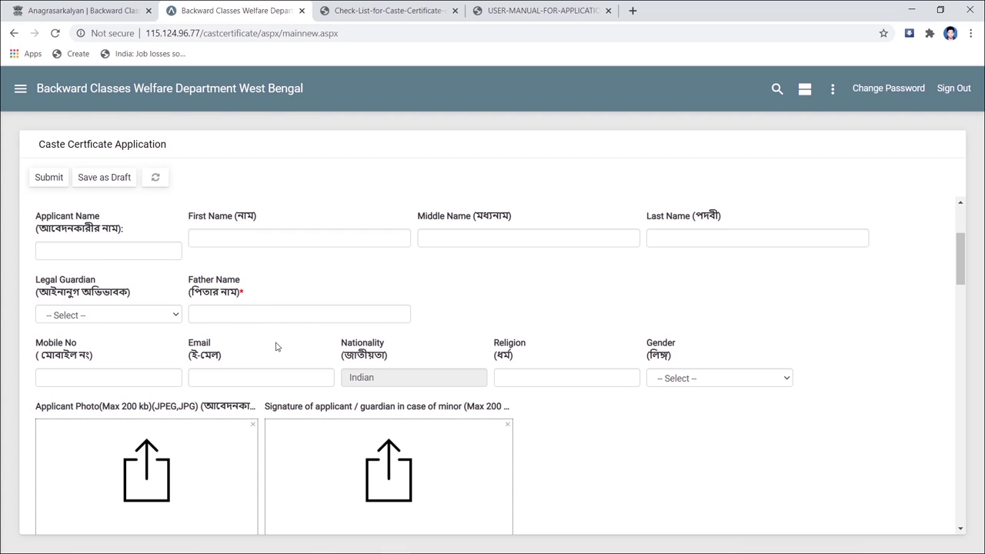
scroll(275, 346, down, 1)
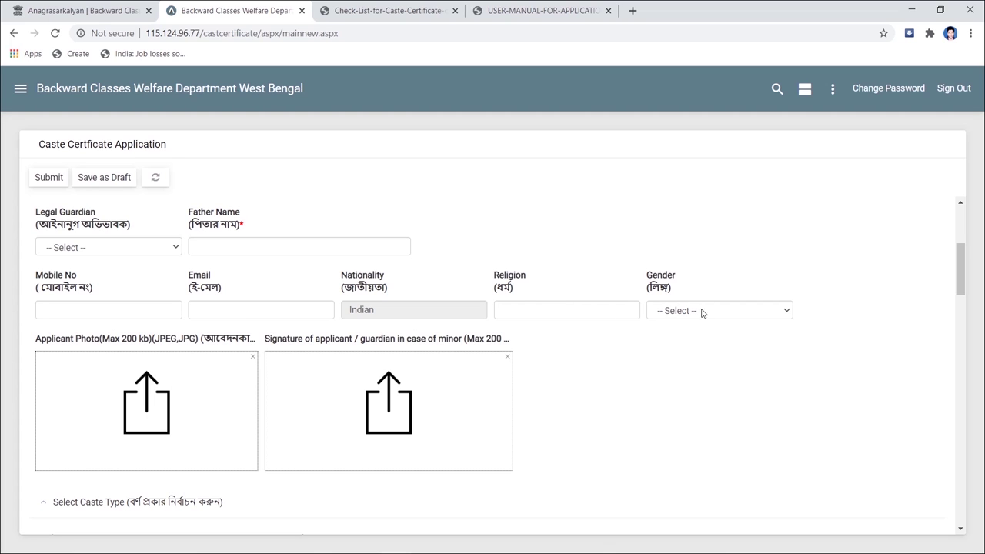
scroll(703, 315, down, 2)
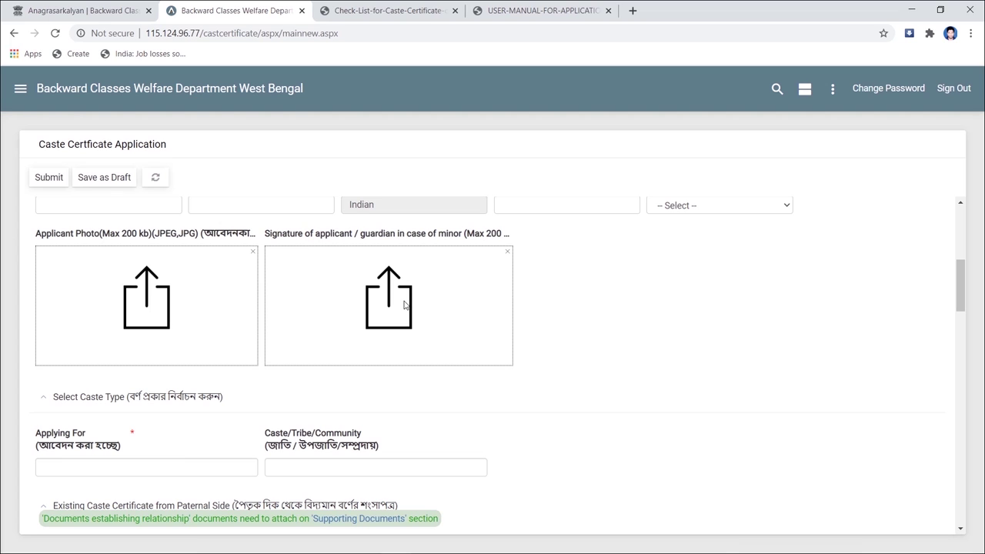
Step: Set Applying For to OBC in the caste type section
scroll(607, 323, down, 2)
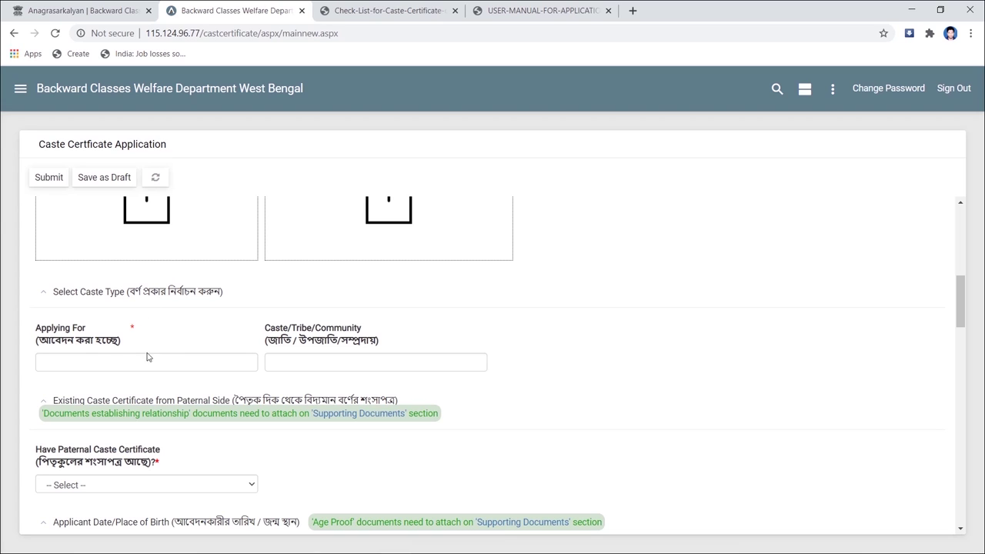
click(247, 365)
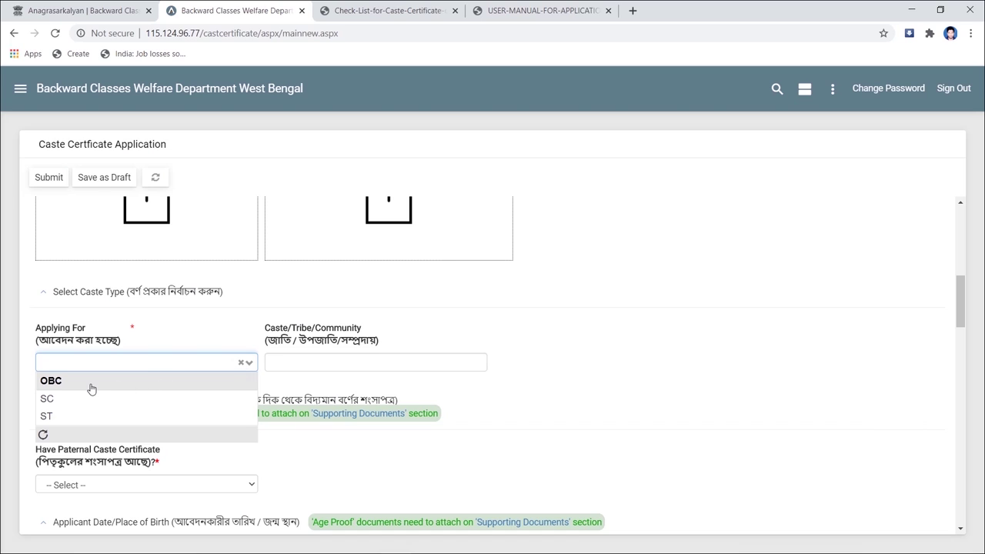
click(90, 389)
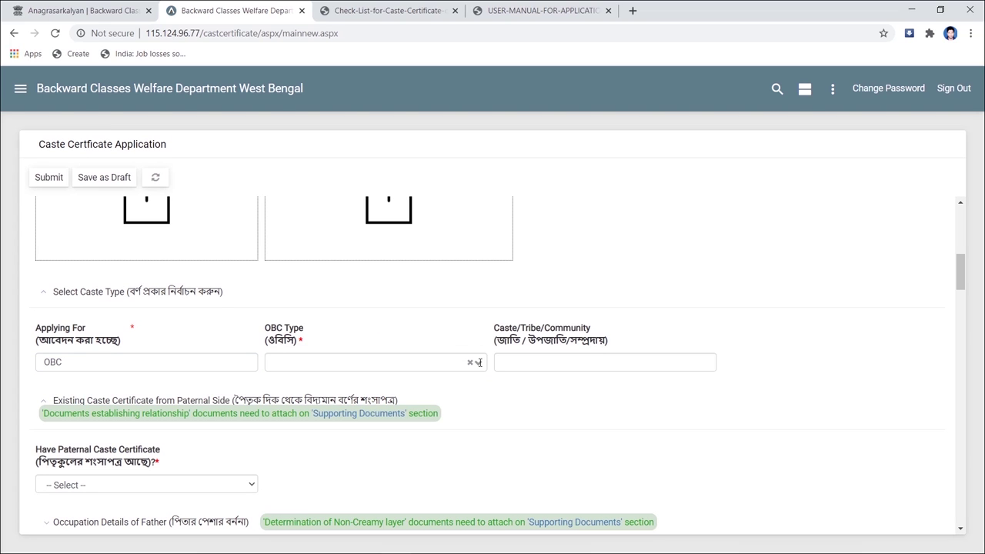
Step: Check the choices offered for OBC Type and Caste/Tribe/Community without selecting any
click(479, 364)
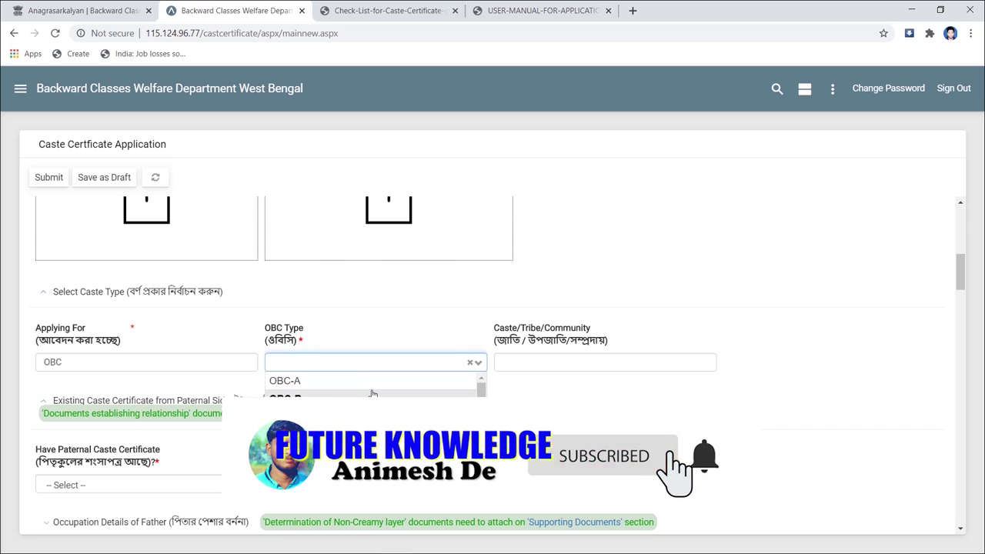
click(704, 363)
click(705, 364)
click(706, 365)
click(618, 453)
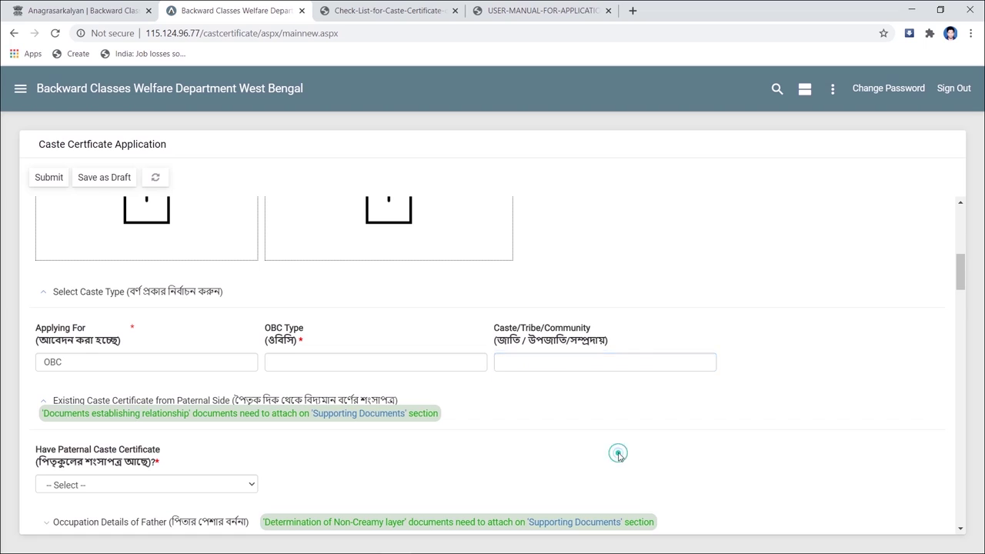
Step: Set Have Paternal Caste Certificate to No and dismiss the list of acceptable documents
scroll(618, 453, down, 2)
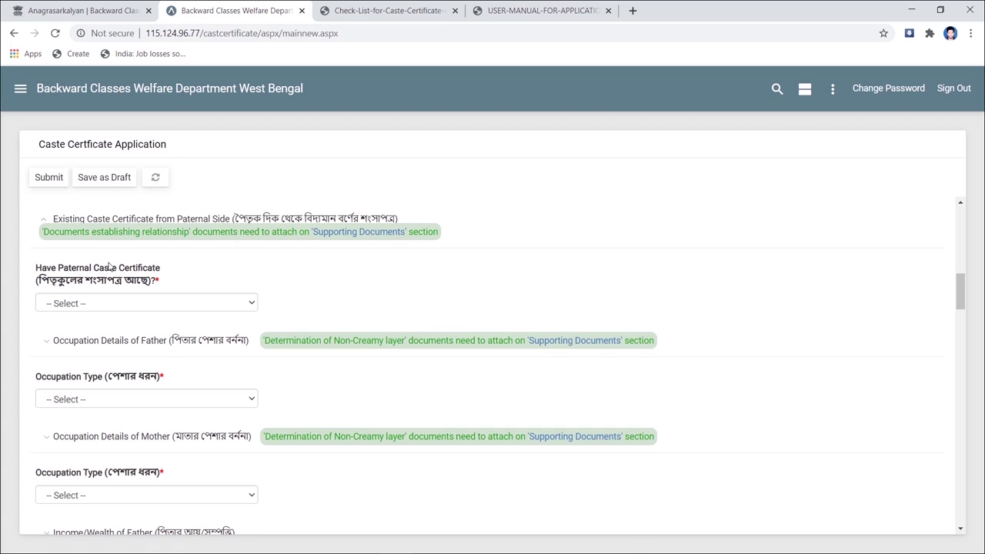
click(222, 309)
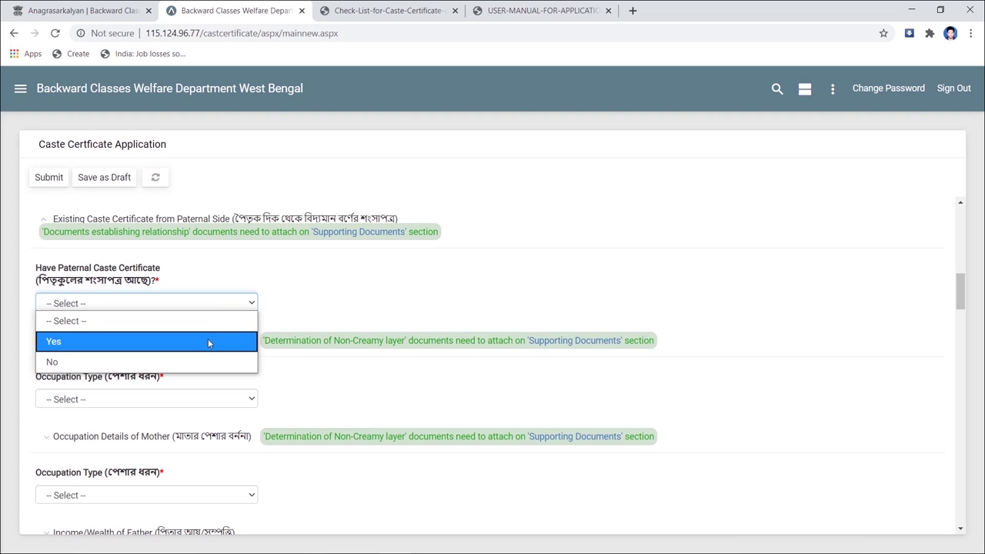
click(202, 362)
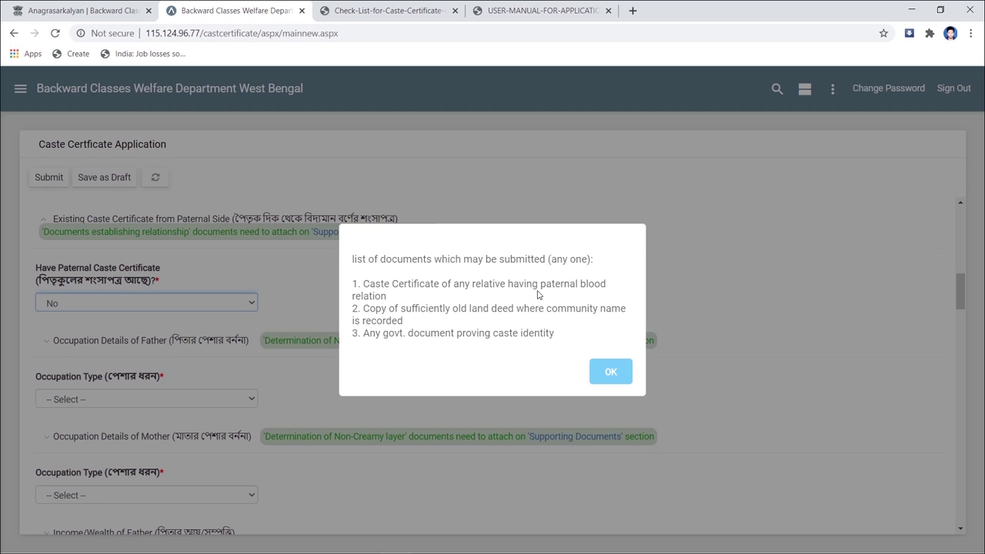
click(610, 373)
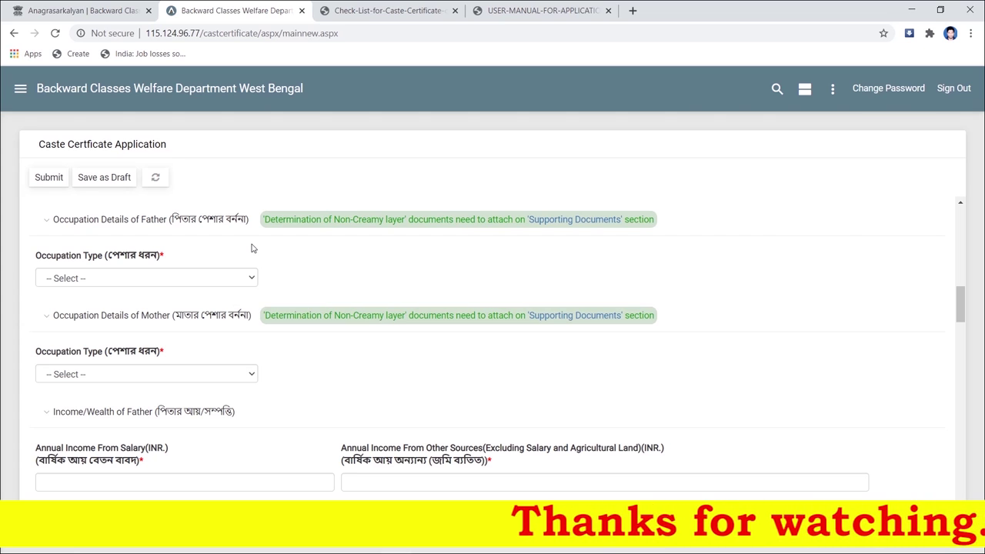
Step: Check the occupation type choices for the father and the mother without selecting any
click(157, 278)
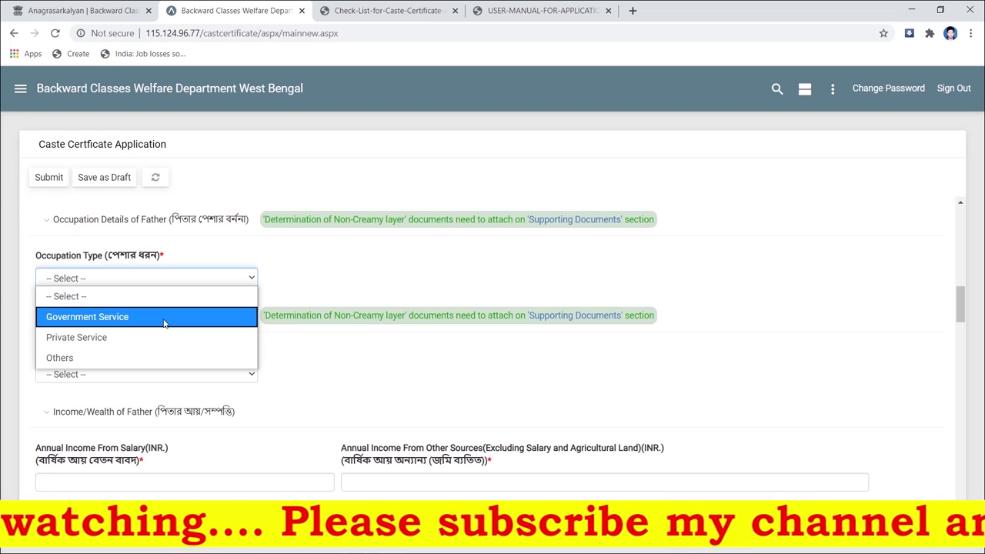
click(315, 288)
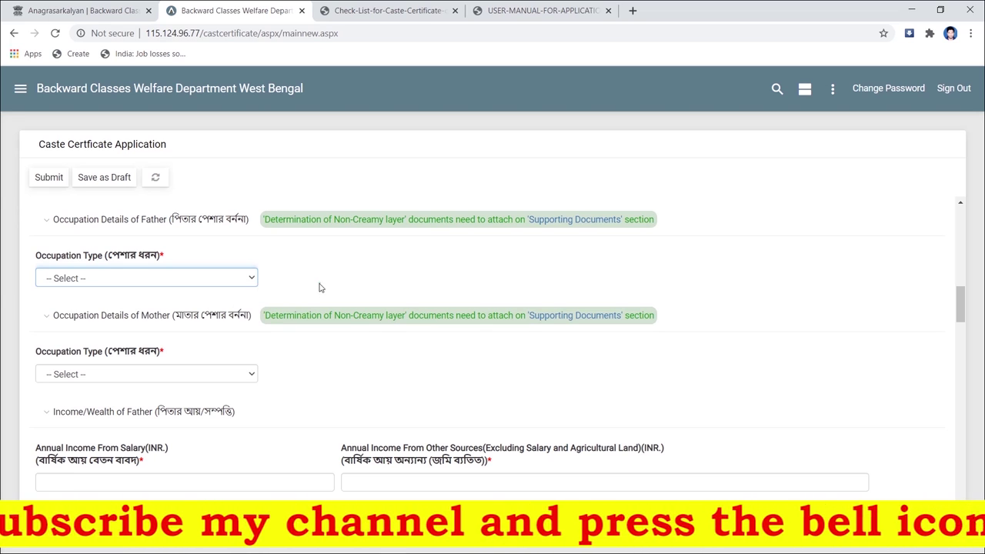
click(250, 376)
click(318, 369)
Step: Examine the annual income, wealth tax and tax payer questions in the father's and mother's income sections
scroll(320, 369, down, 2)
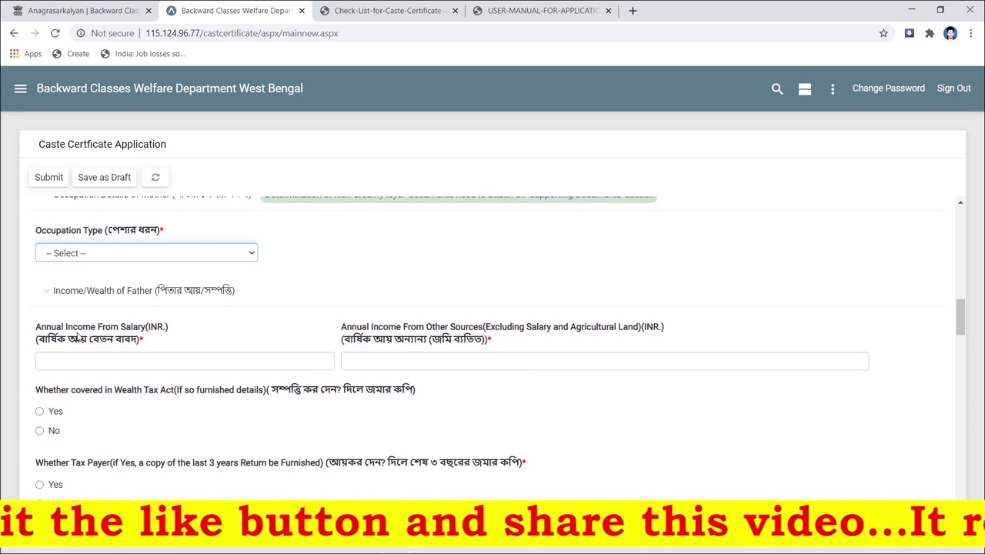
click(181, 363)
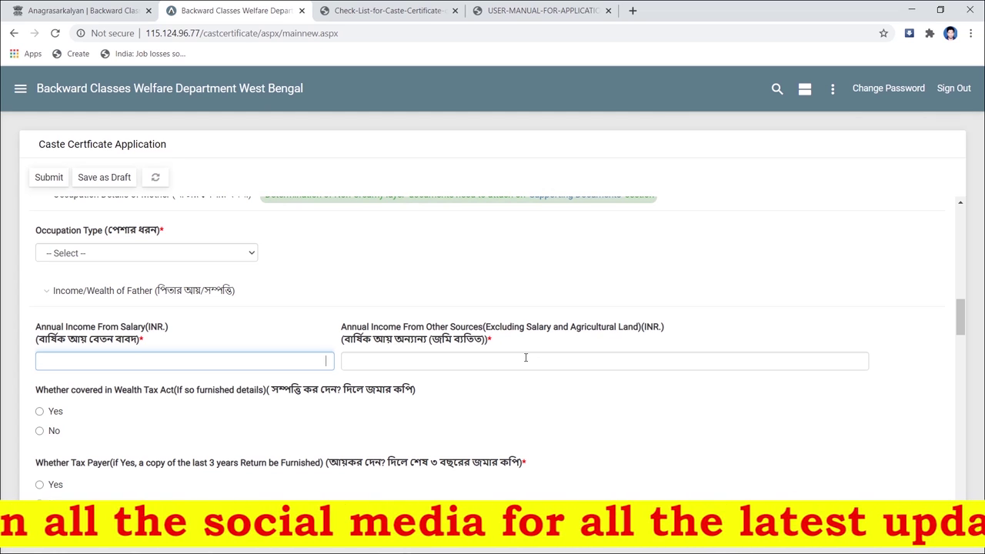
scroll(556, 405, down, 2)
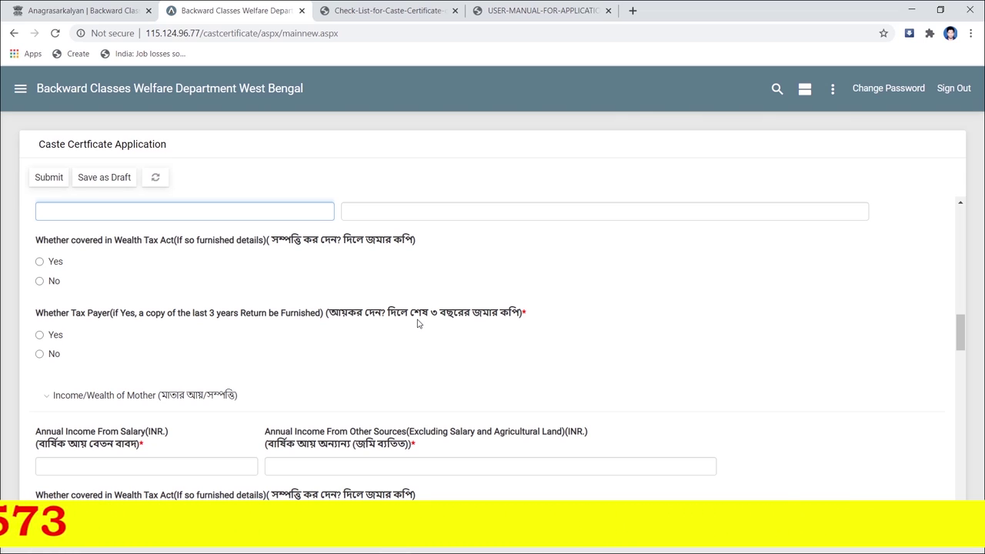
scroll(418, 323, down, 1)
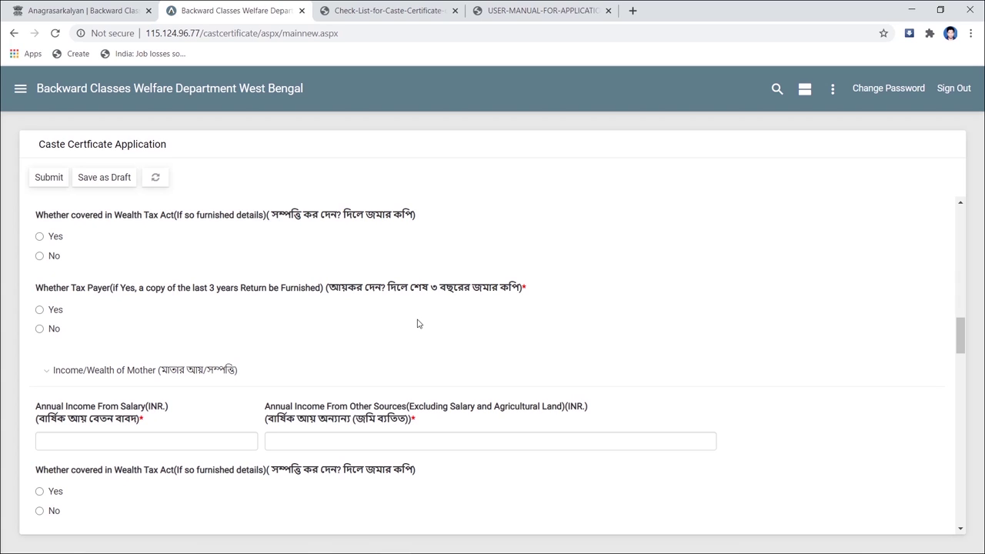
scroll(418, 323, down, 2)
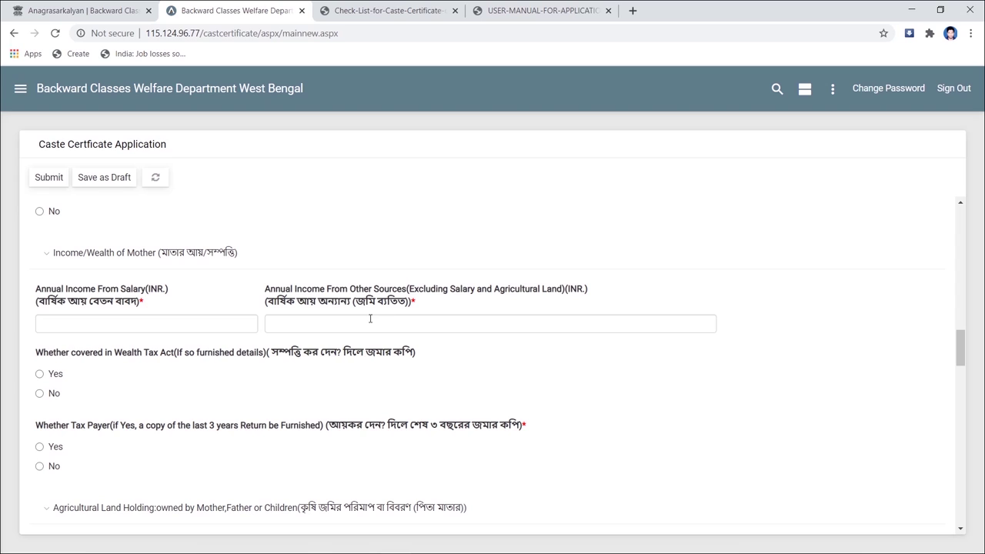
Step: Examine the rest of the mother's income and tax questions and the fields for the parents' or children's agricultural land holding
scroll(370, 319, down, 1)
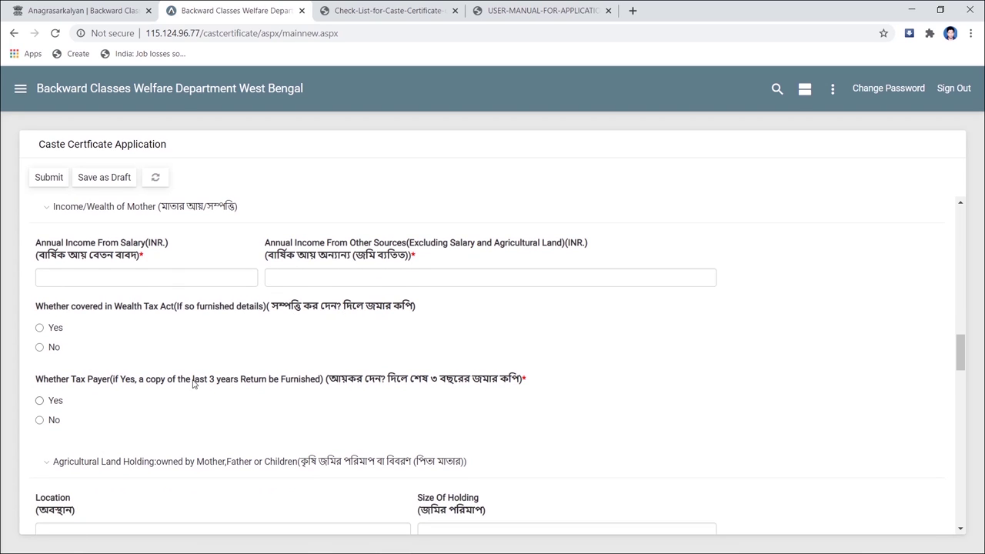
scroll(418, 413, down, 1)
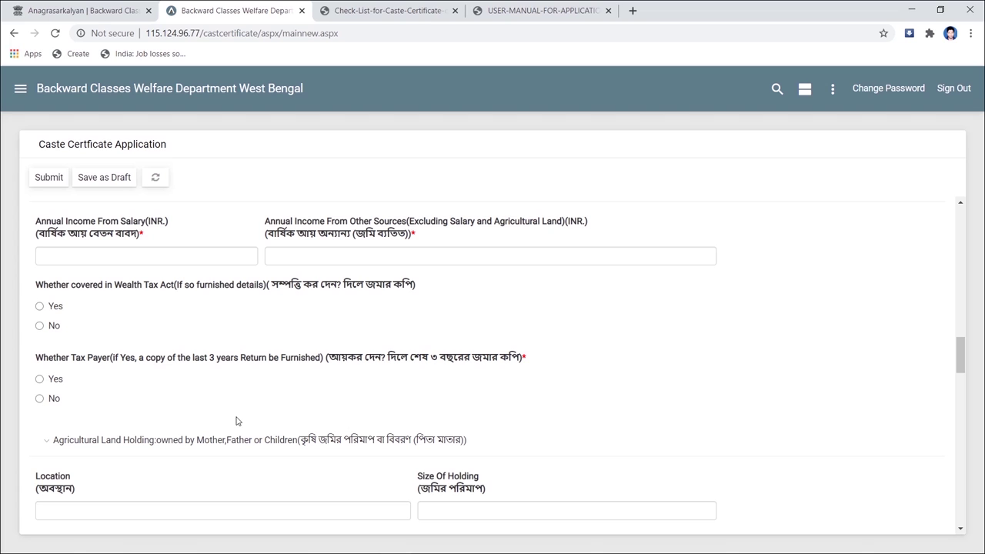
scroll(237, 421, down, 1)
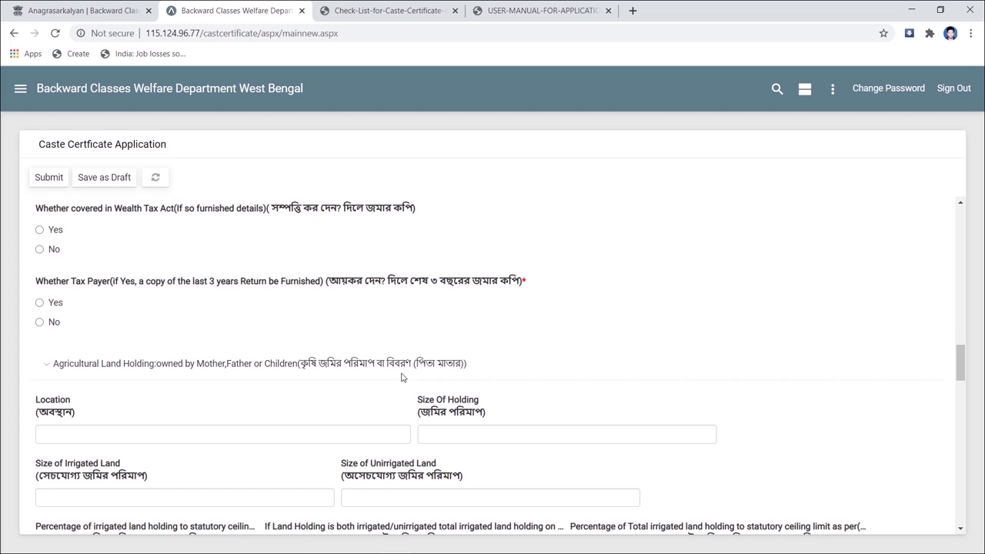
scroll(198, 418, down, 1)
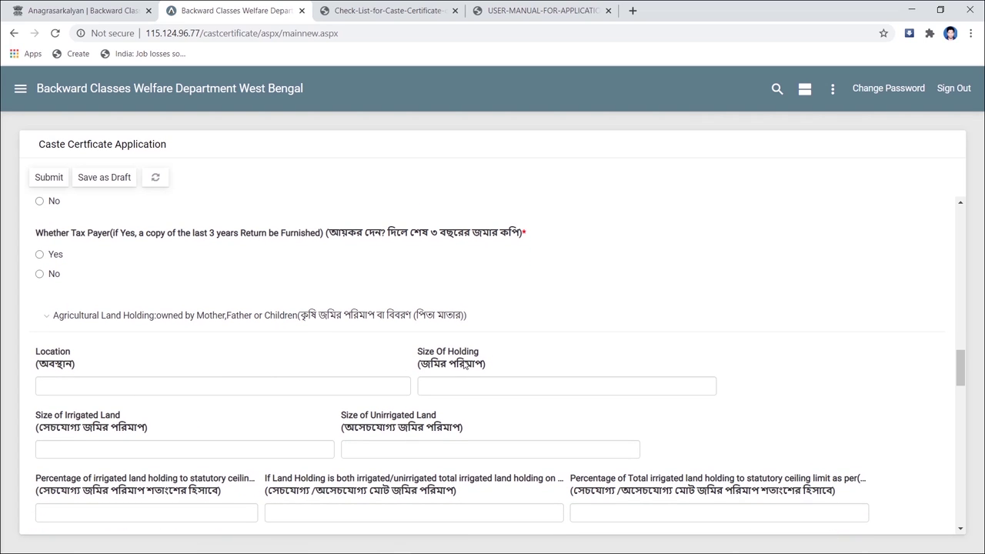
scroll(509, 370, down, 1)
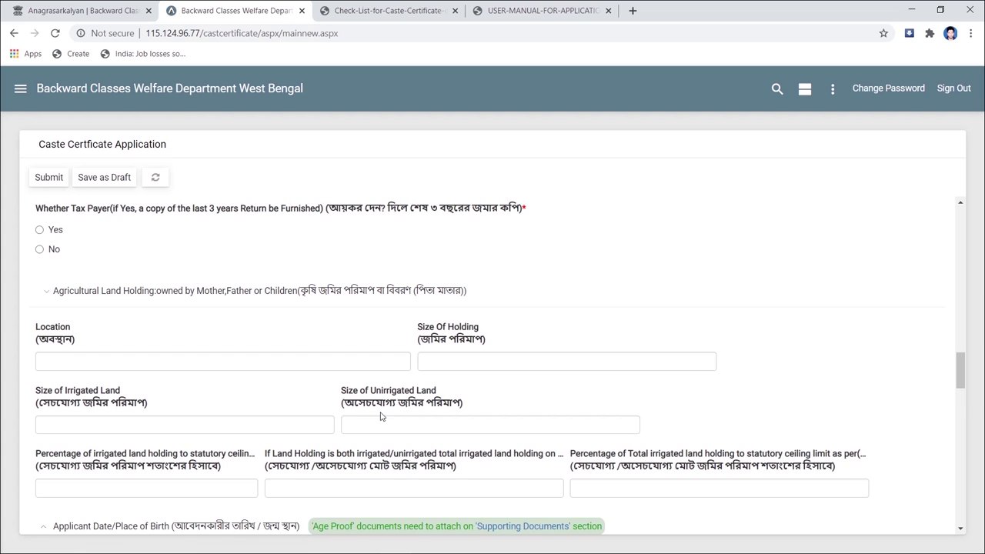
scroll(380, 416, down, 3)
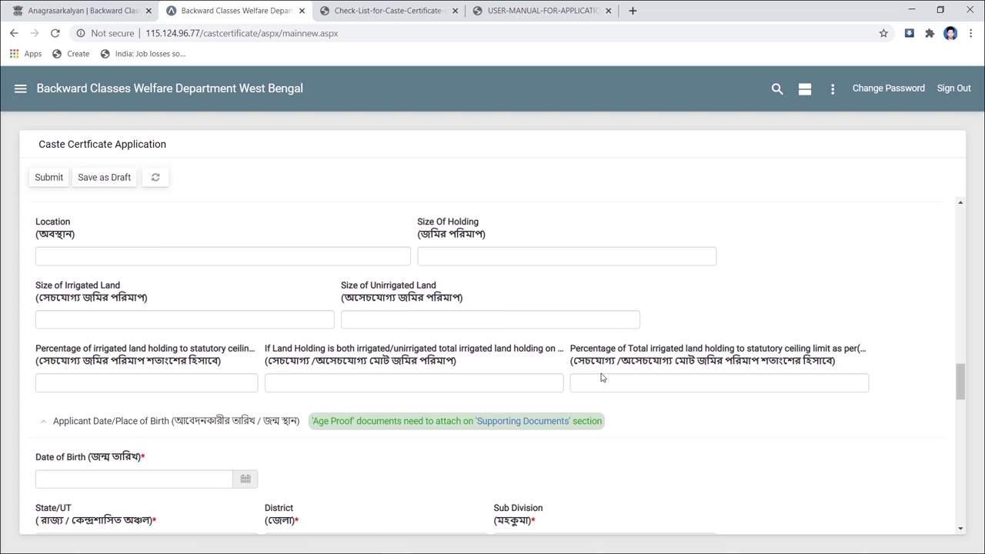
scroll(774, 436, down, 1)
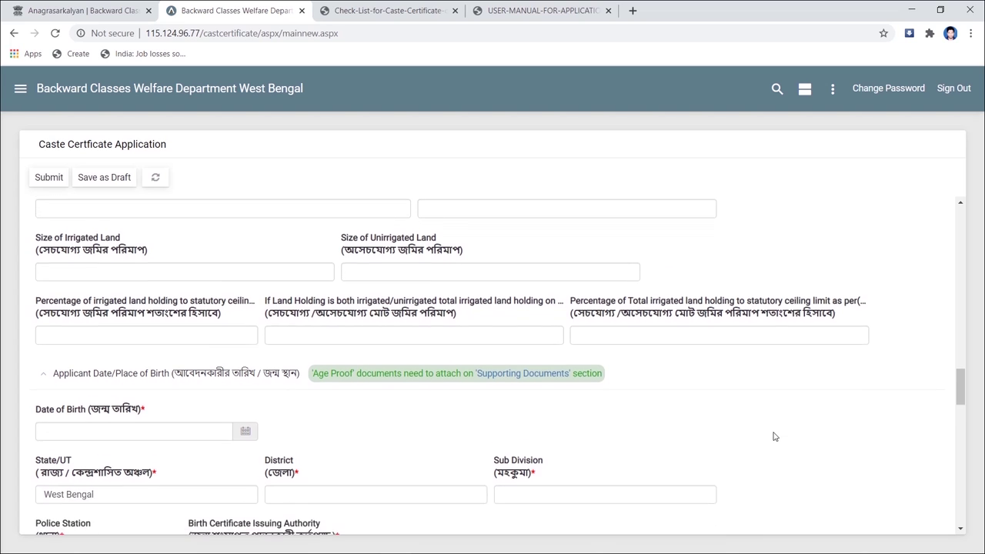
Step: Examine the required fields for the applicant's date and place of birth and the present address
scroll(774, 436, down, 1)
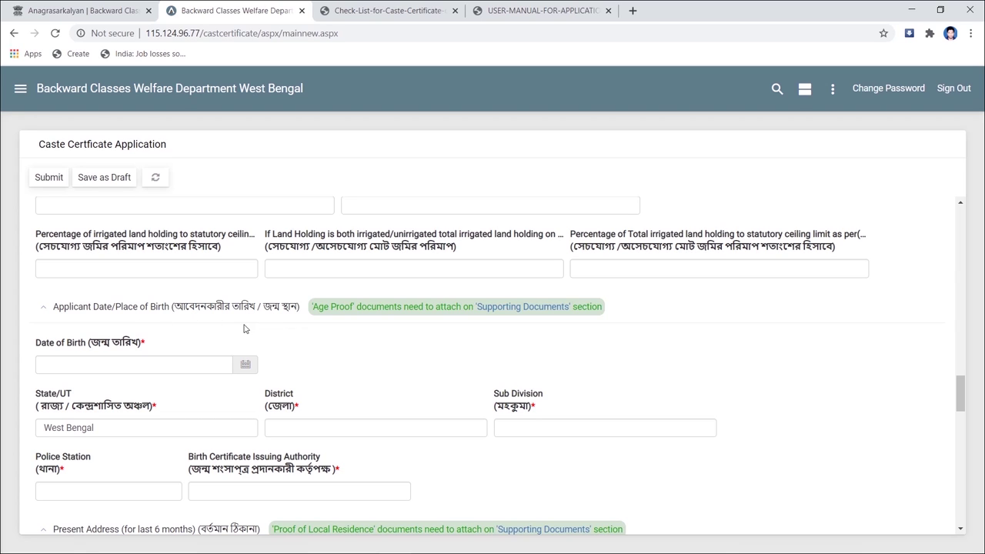
scroll(244, 329, down, 1)
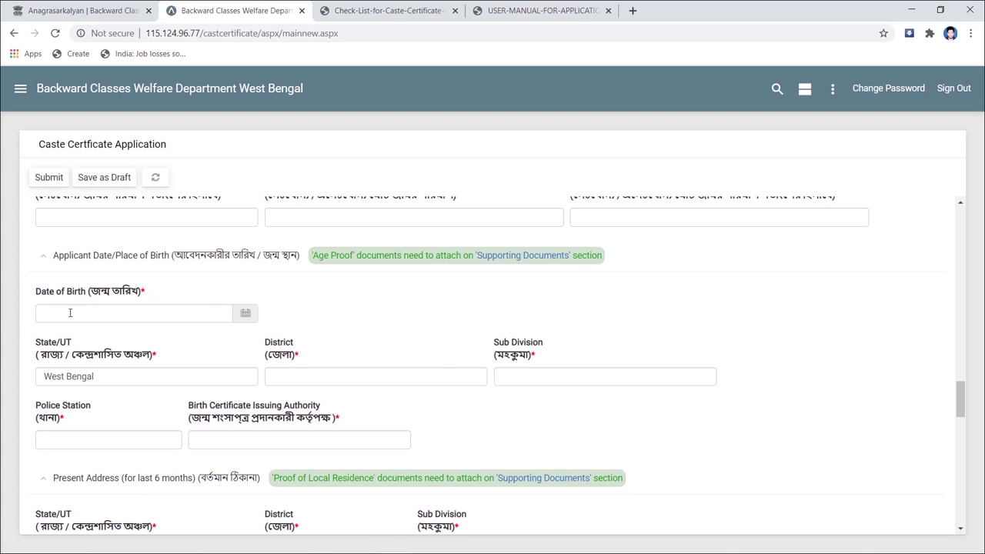
scroll(186, 349, down, 1)
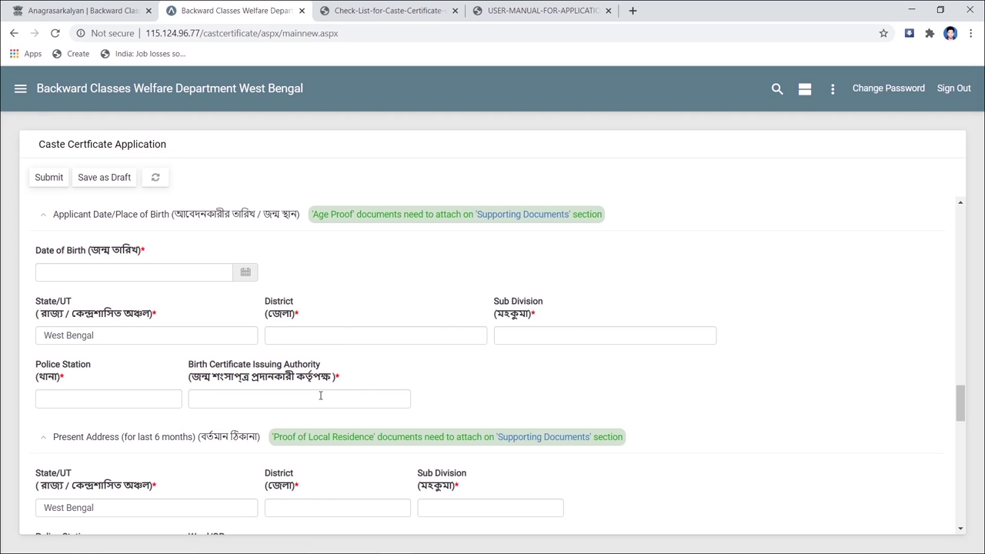
scroll(320, 396, down, 1)
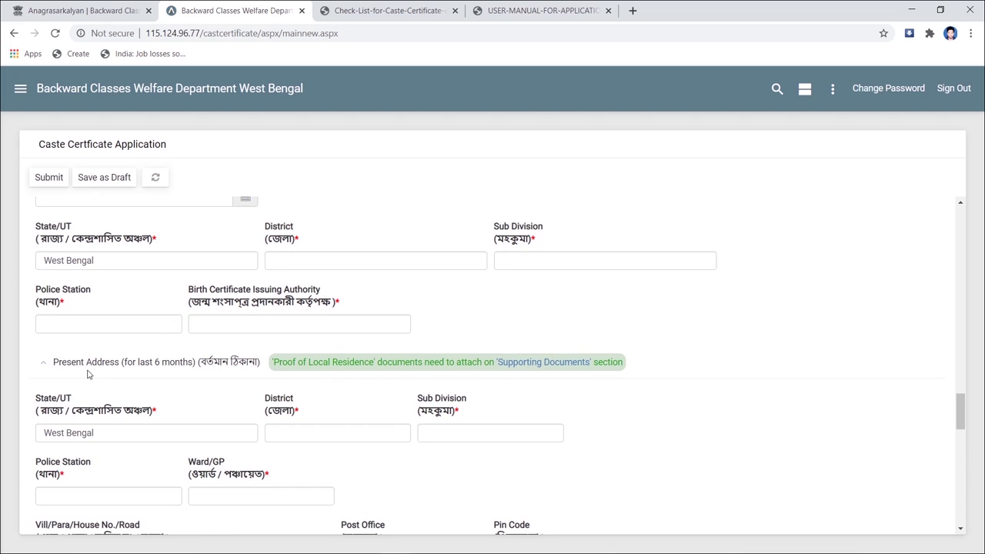
scroll(88, 373, down, 1)
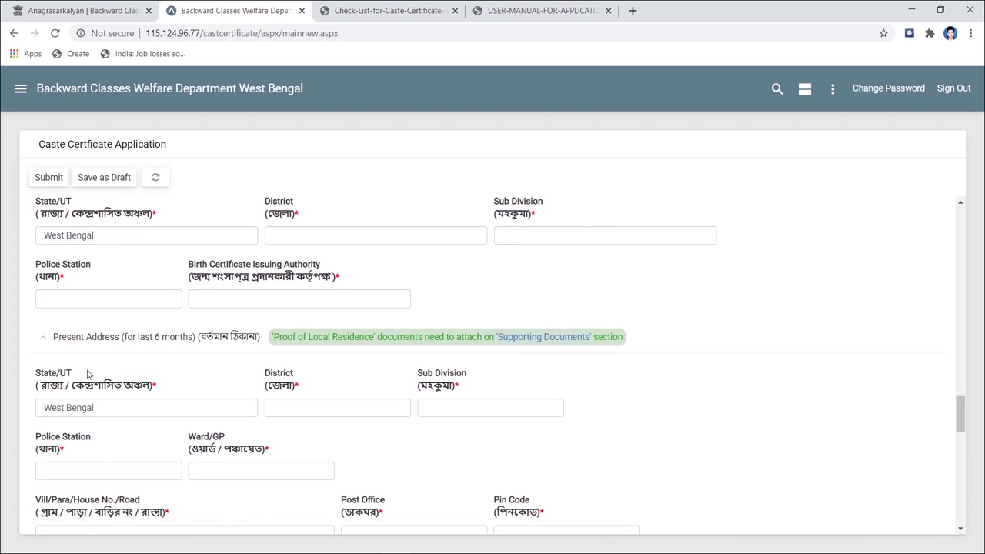
scroll(551, 477, down, 2)
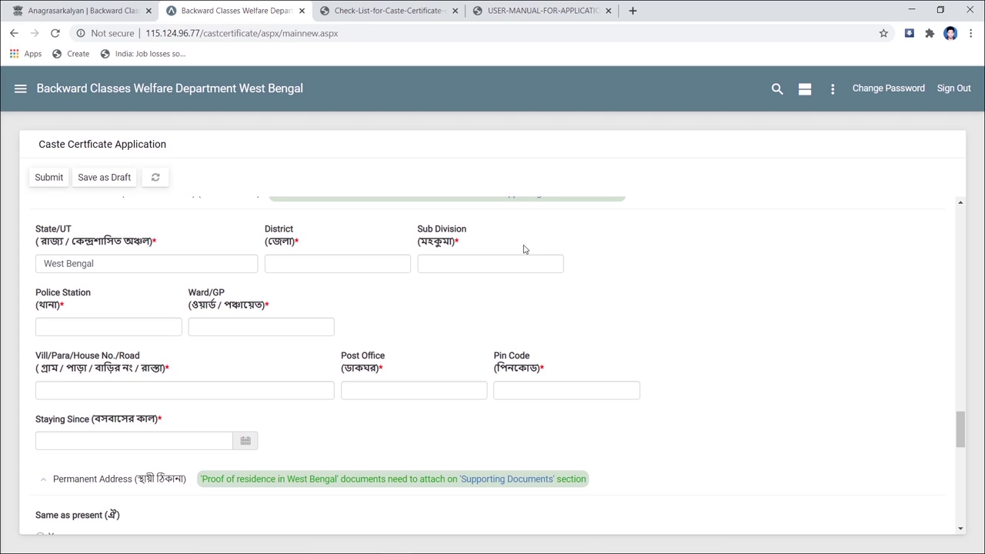
click(184, 286)
scroll(266, 359, down, 1)
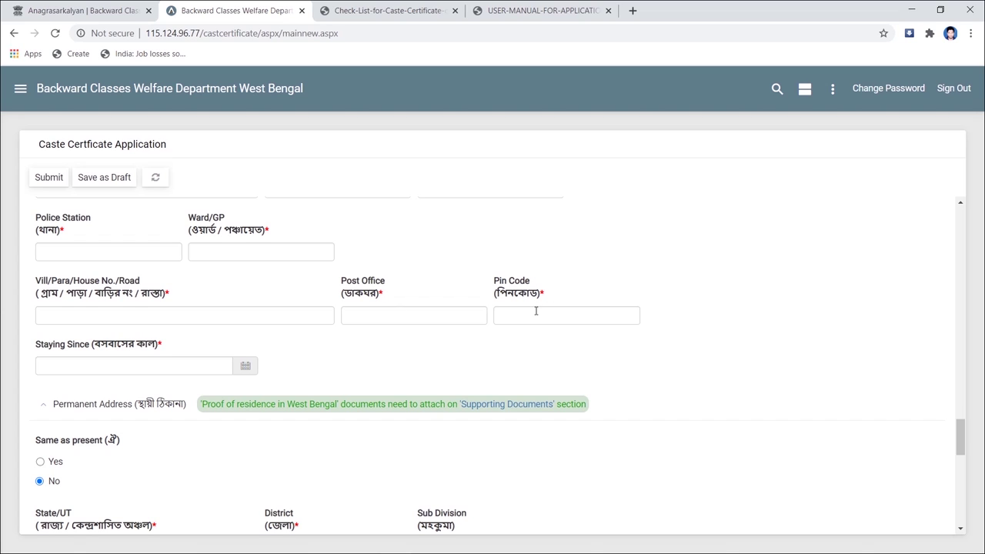
Step: Set Same as present to Yes for the permanent address
scroll(536, 303, down, 1)
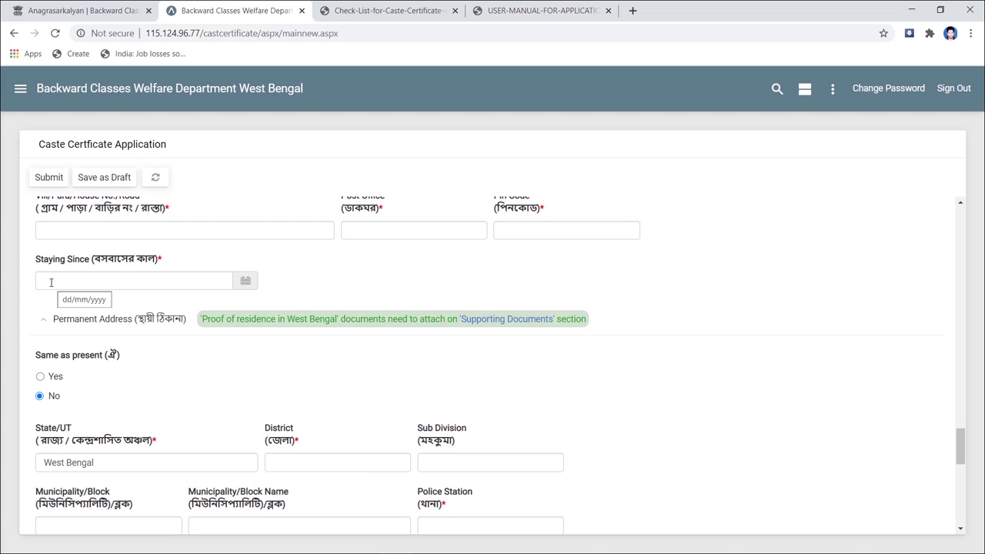
scroll(246, 336, down, 1)
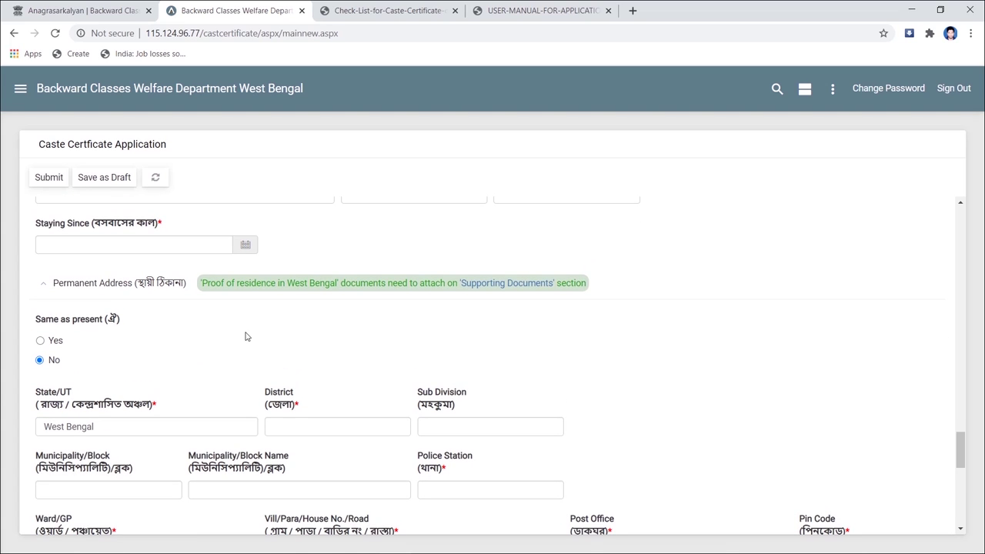
click(40, 340)
Step: Check the declaration that no supporting document has been uploaded, collapsing and reopening its section first
scroll(270, 370, down, 2)
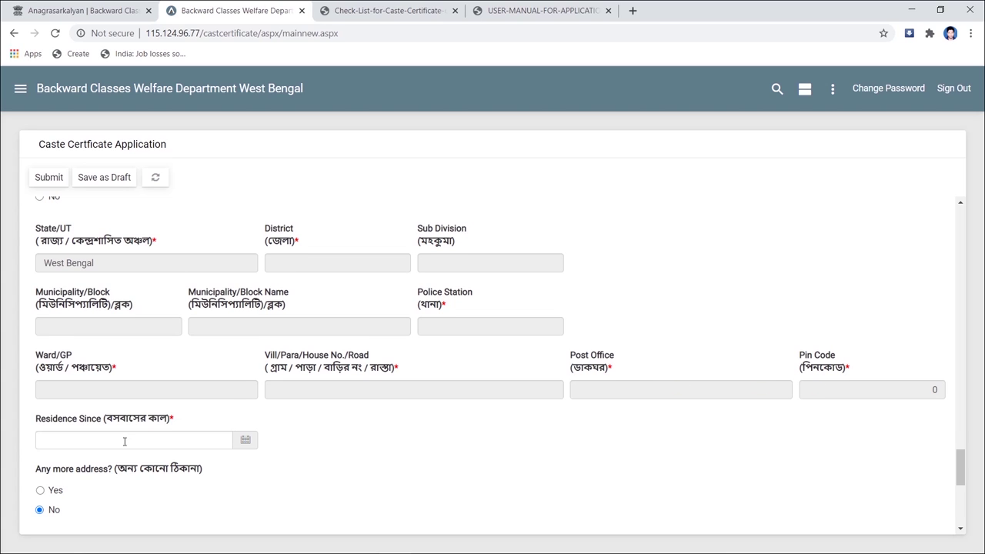
scroll(267, 414, down, 1)
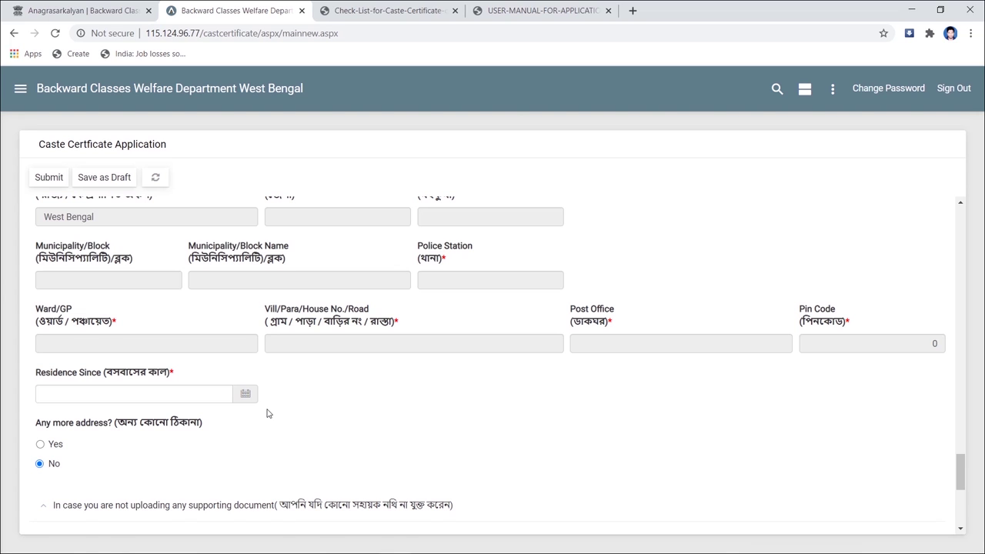
scroll(267, 413, down, 1)
scroll(304, 374, down, 2)
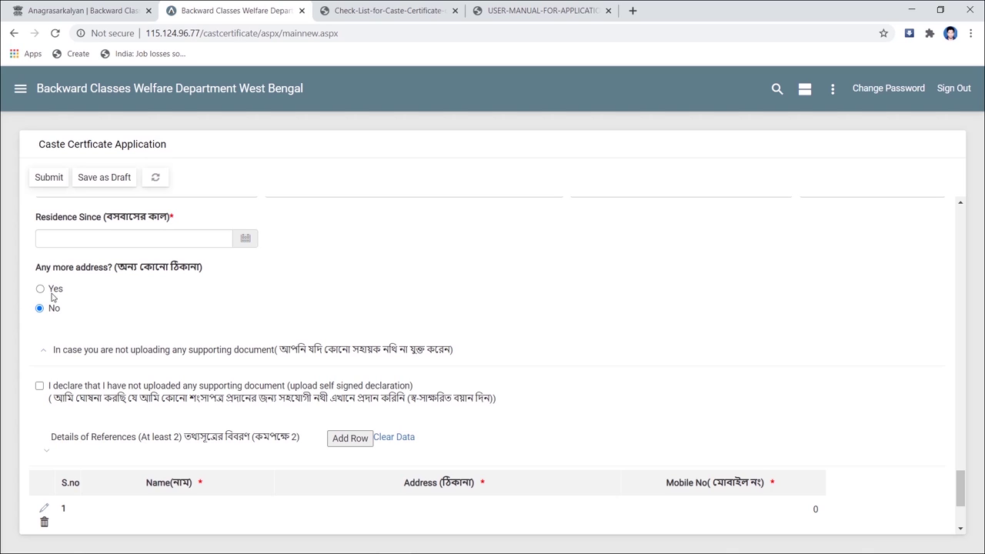
scroll(213, 295, down, 3)
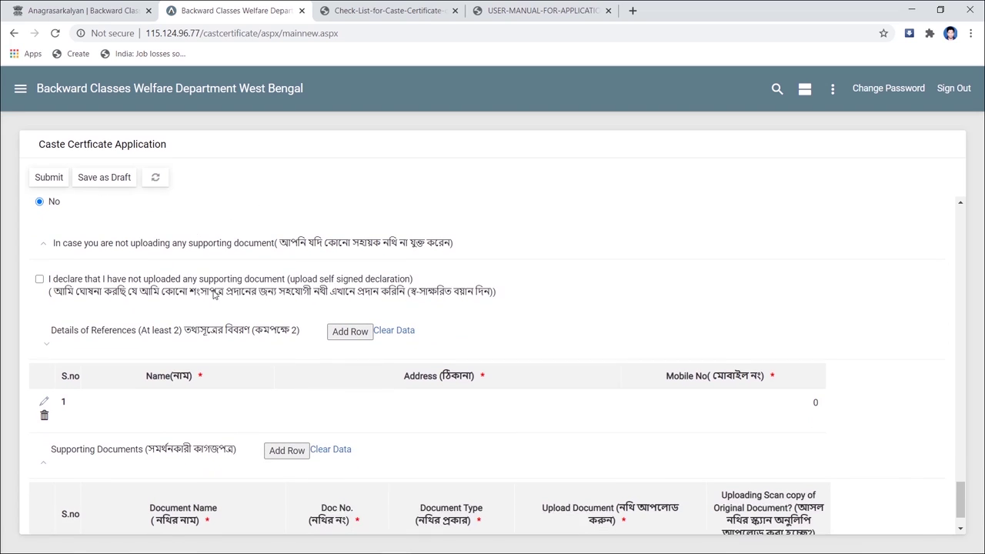
click(194, 228)
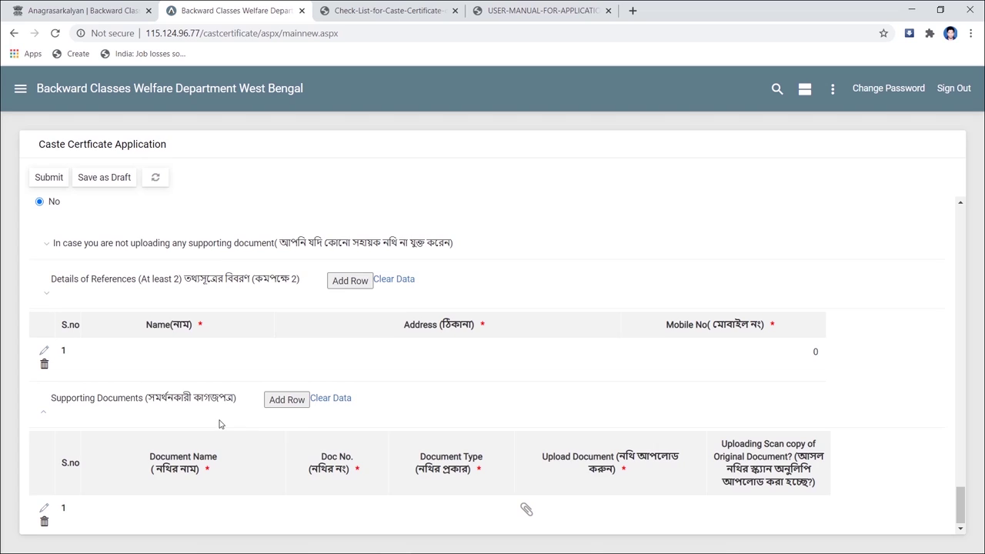
click(48, 243)
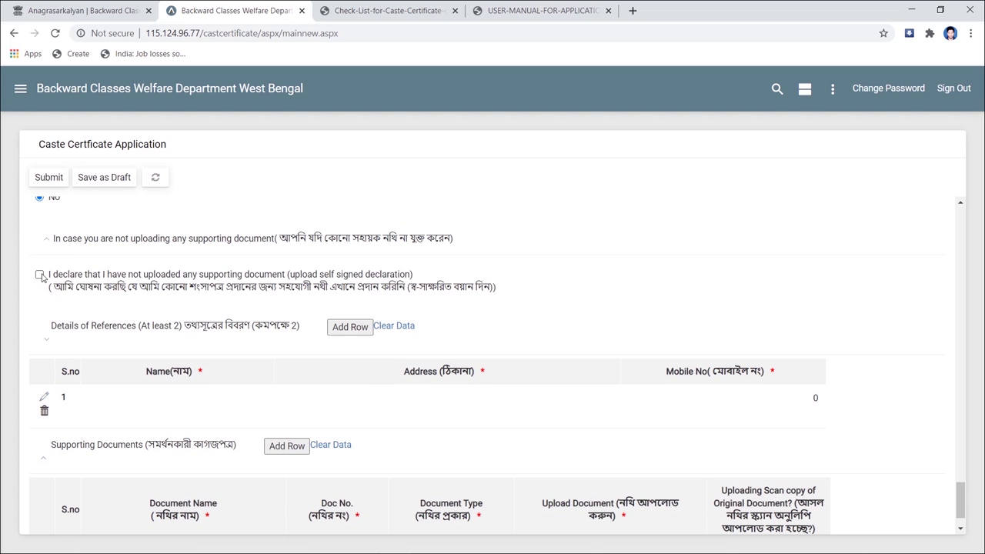
click(40, 276)
Step: Look over the Details of References and Supporting Documents tables and return to the present address fields
scroll(185, 301, down, 1)
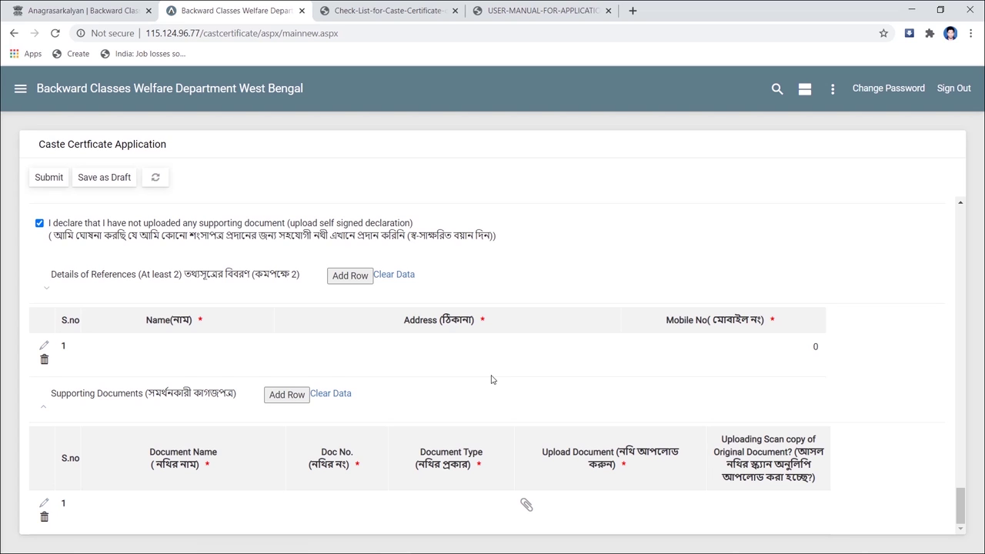
scroll(493, 379, up, 5)
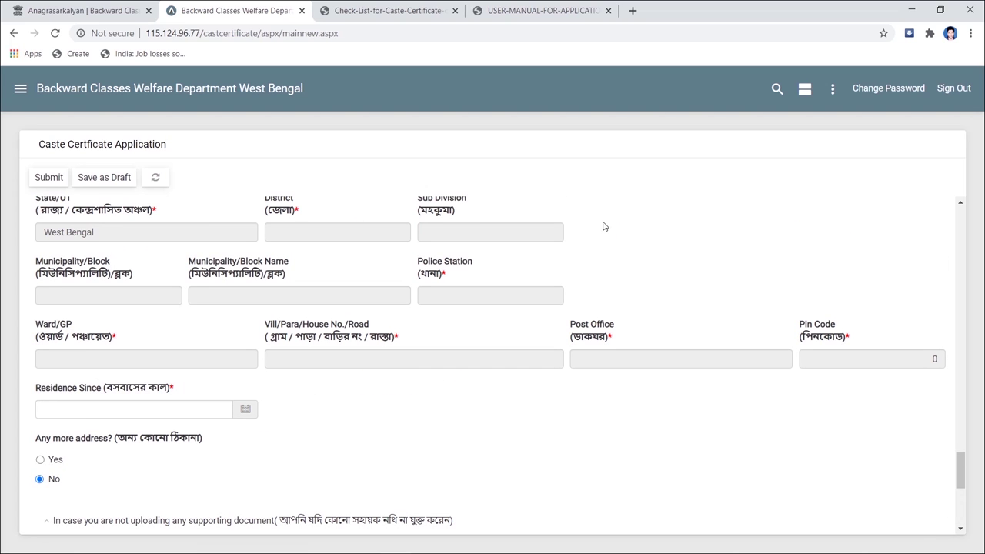
scroll(603, 227, up, 5)
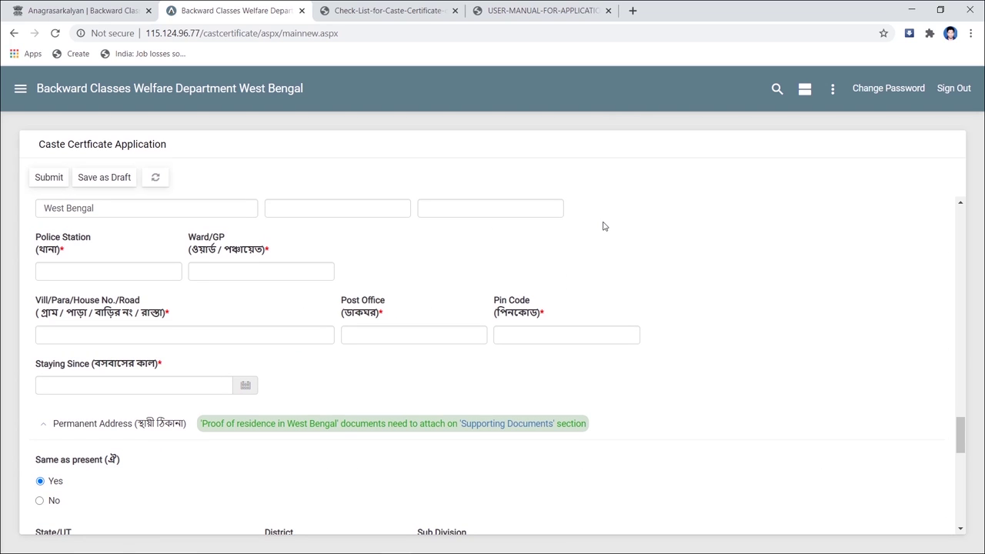